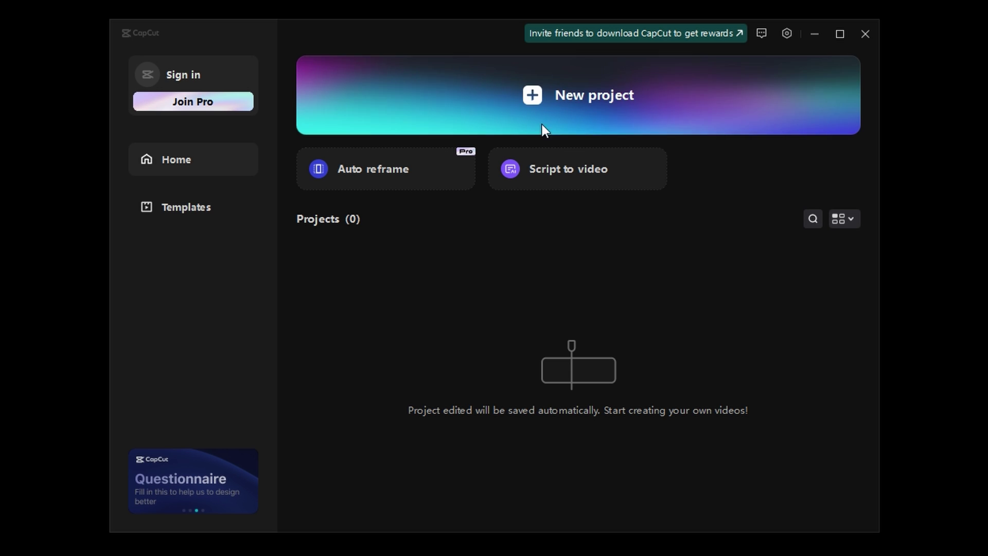
Create a new project, import test.mp4, and place it on the timeline
{"action": "left_click", "coordinate": [554, 113]}
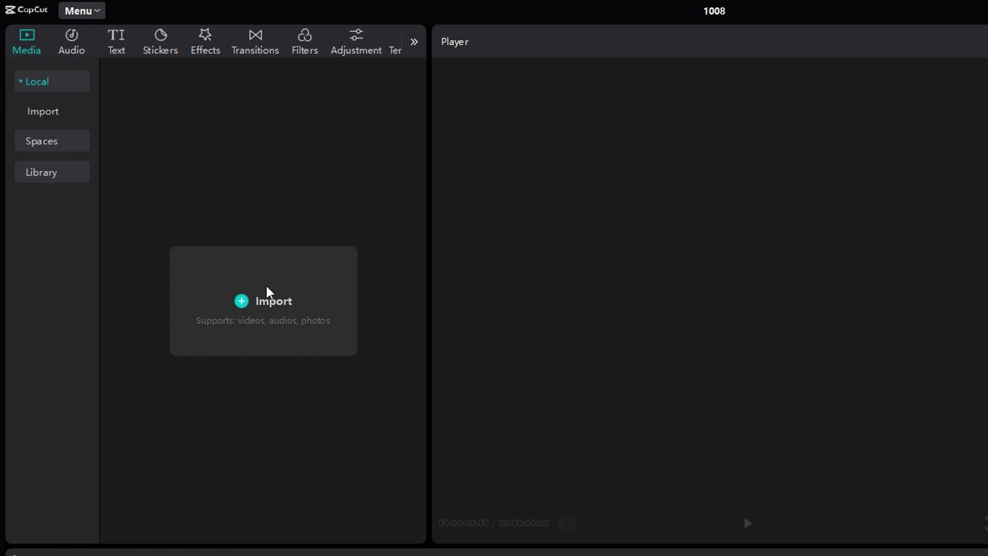
{"action": "left_click", "coordinate": [273, 303]}
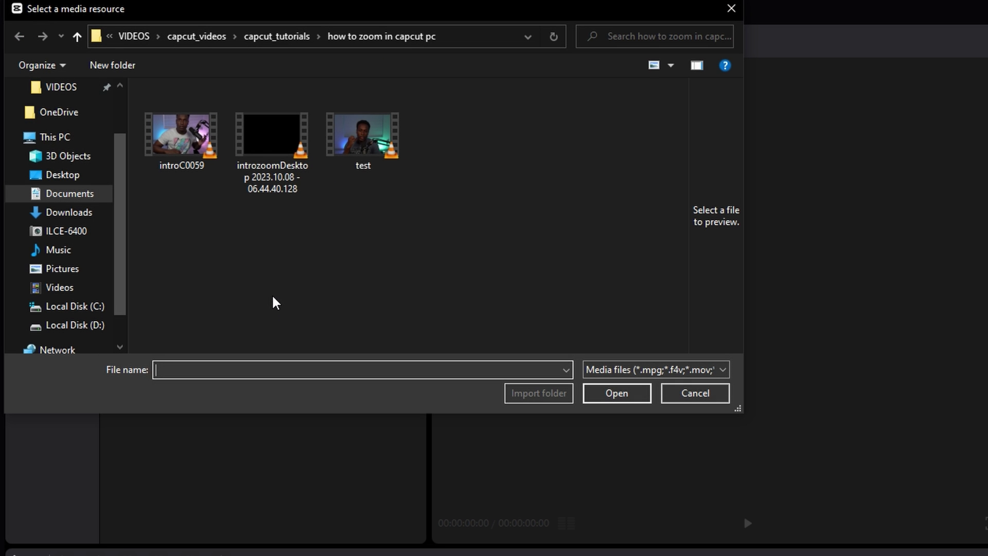
{"action": "left_click", "coordinate": [381, 149]}
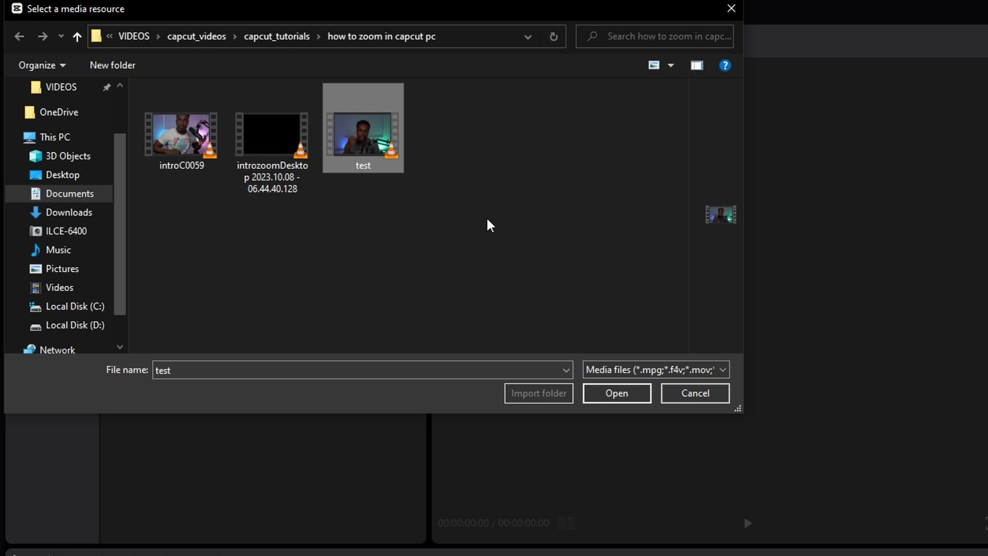
{"action": "left_click", "coordinate": [616, 392]}
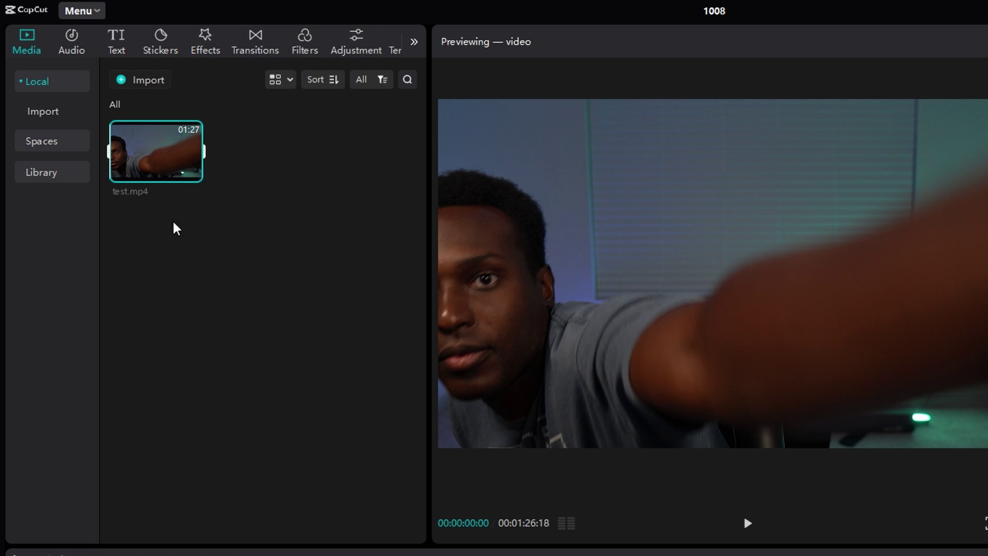
{"action": "left_click_drag", "start_coordinate": [149, 150], "coordinate": [110, 460]}
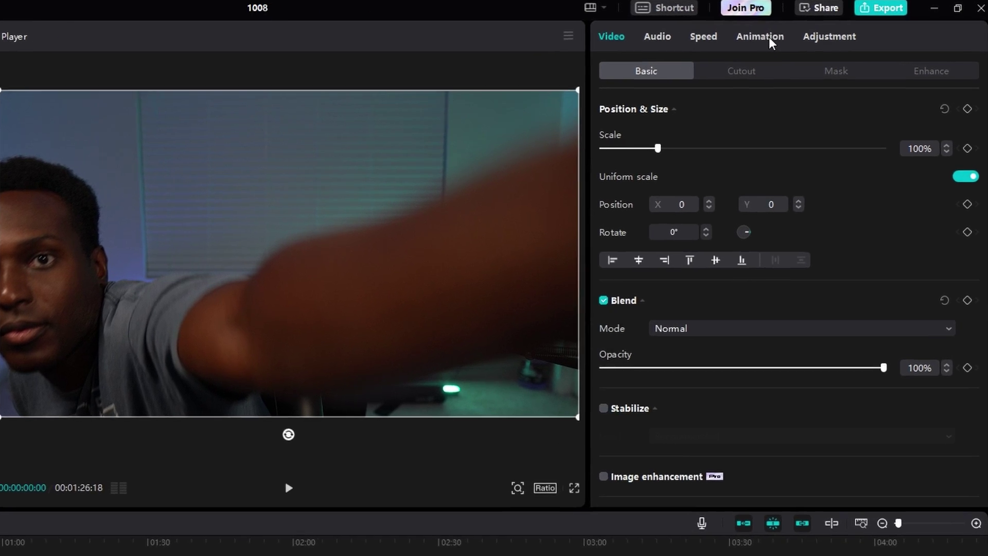
Browse the clip's In, Out and Combo animation presets
{"action": "left_click", "coordinate": [764, 42]}
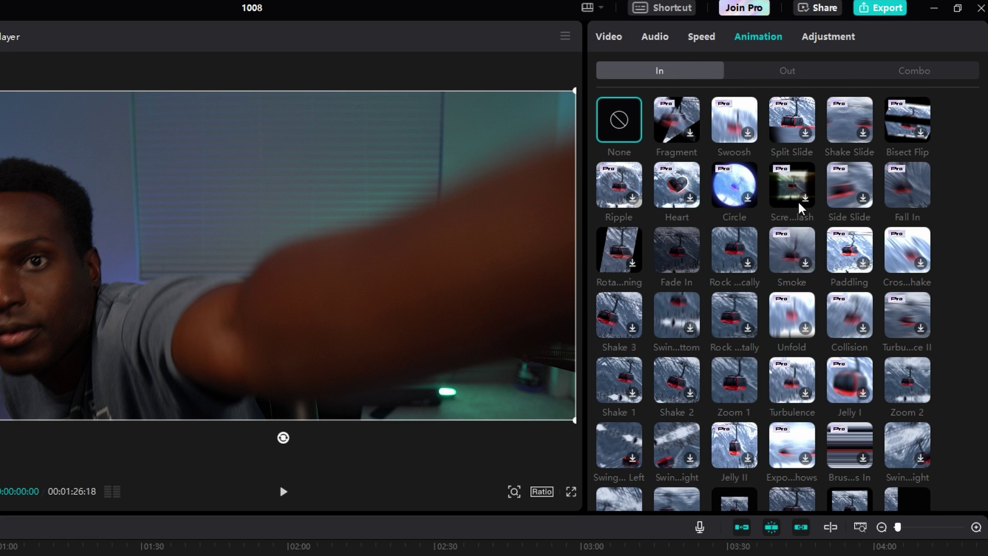
{"action": "left_click", "coordinate": [806, 75]}
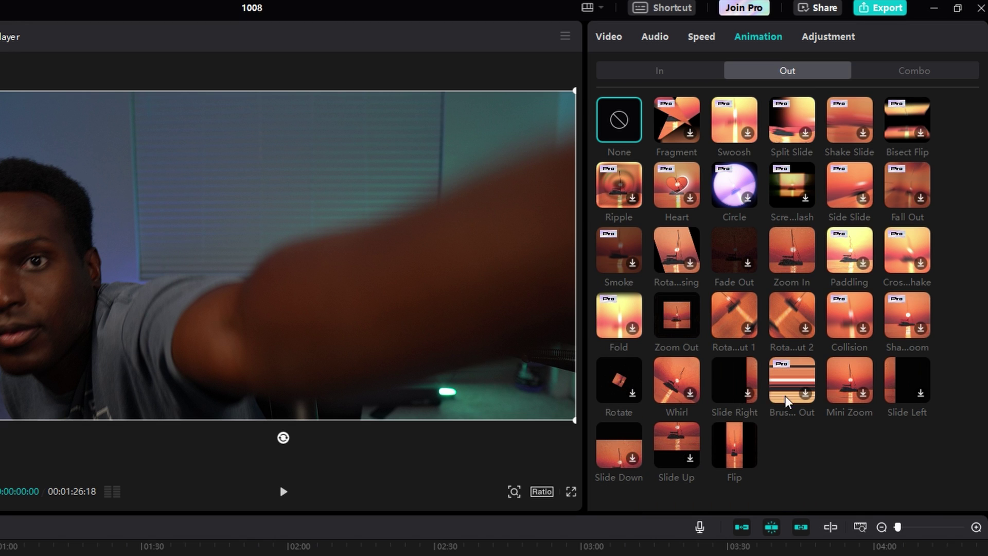
{"action": "left_click", "coordinate": [929, 69]}
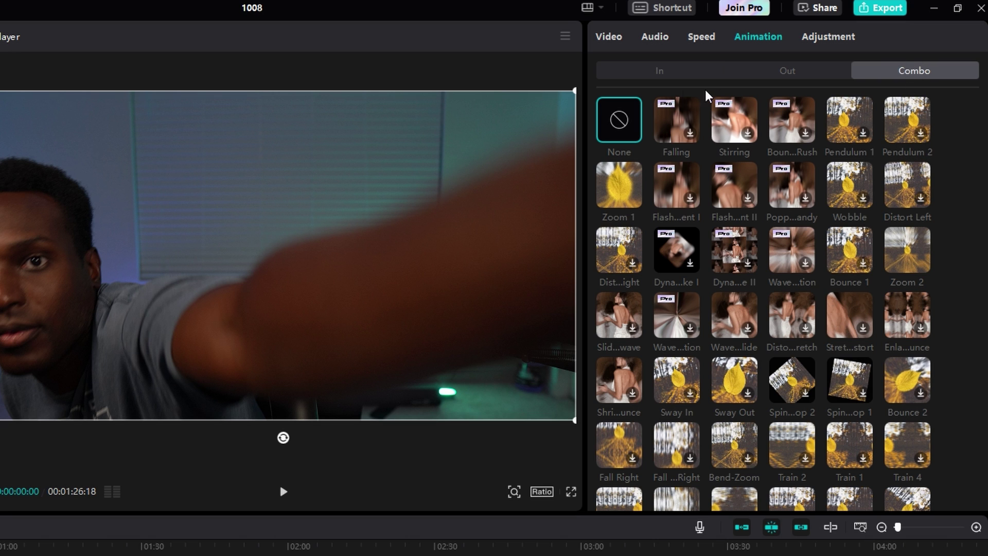
{"action": "left_click", "coordinate": [624, 78]}
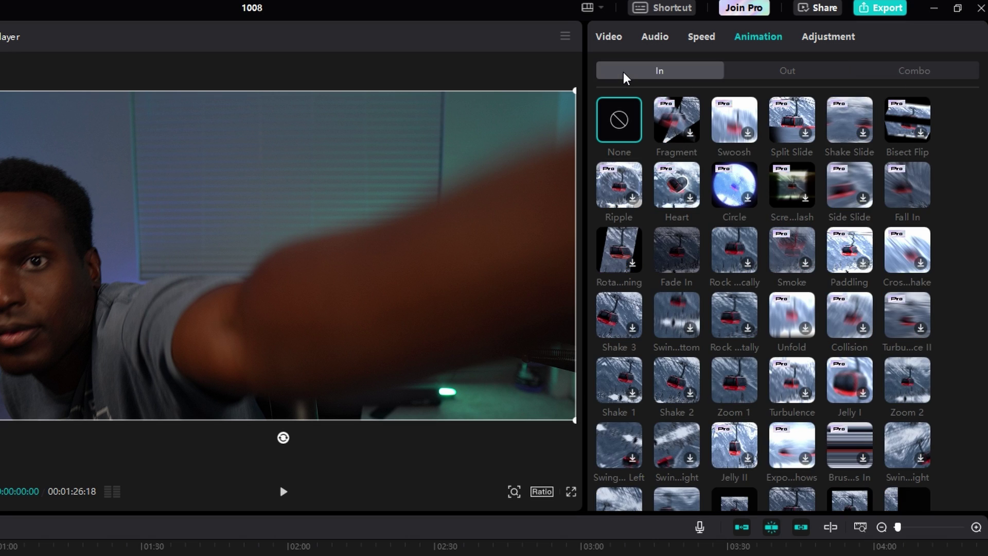
{"action": "scroll", "coordinate": [848, 279], "scroll_direction": "down", "scroll_amount": 2}
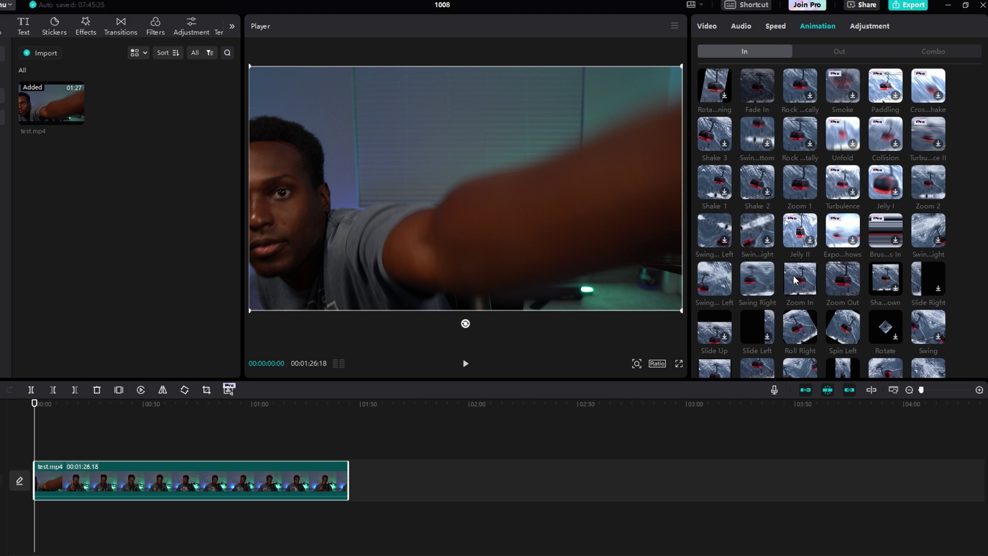
{"action": "left_click", "coordinate": [794, 280]}
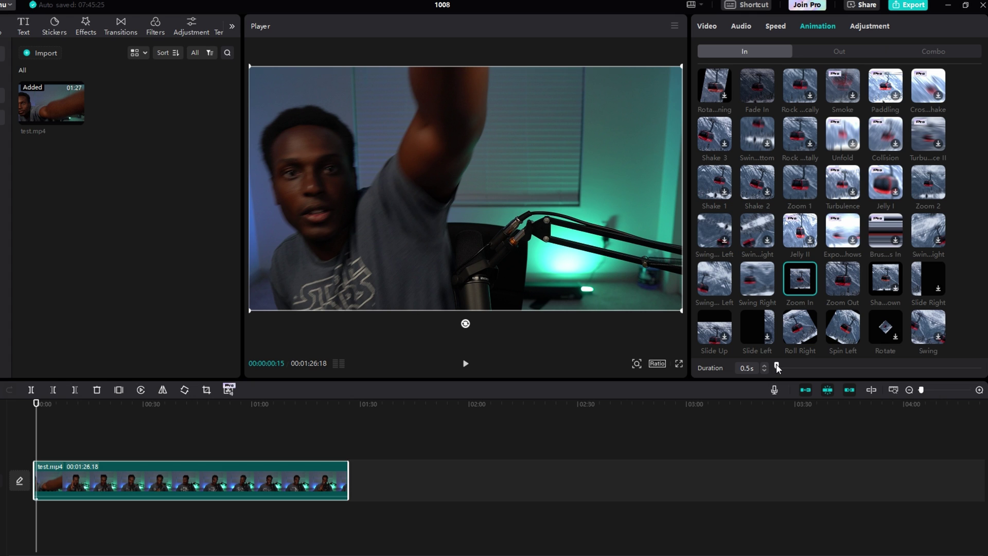
{"action": "left_click_drag", "start_coordinate": [781, 367], "coordinate": [783, 366]}
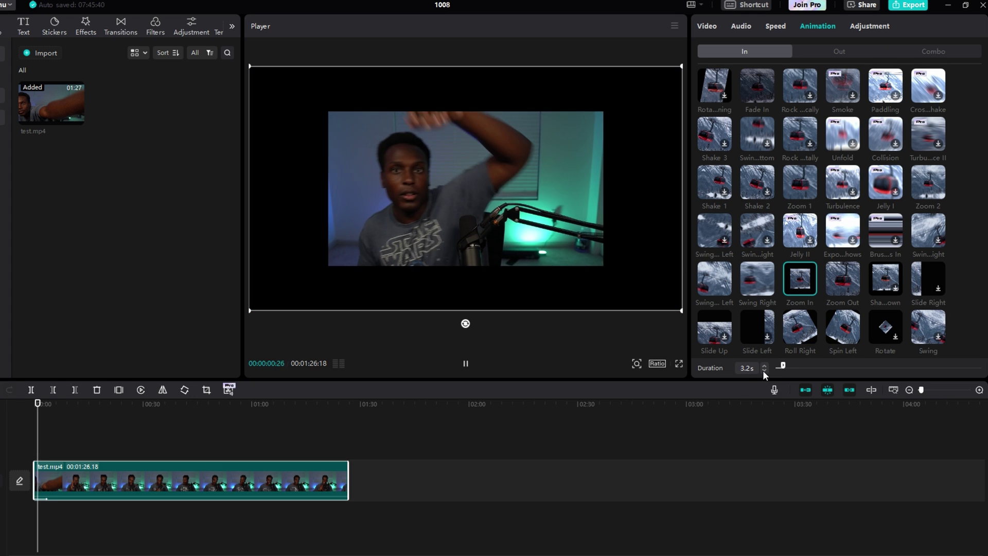
{"action": "left_click", "coordinate": [764, 371]}
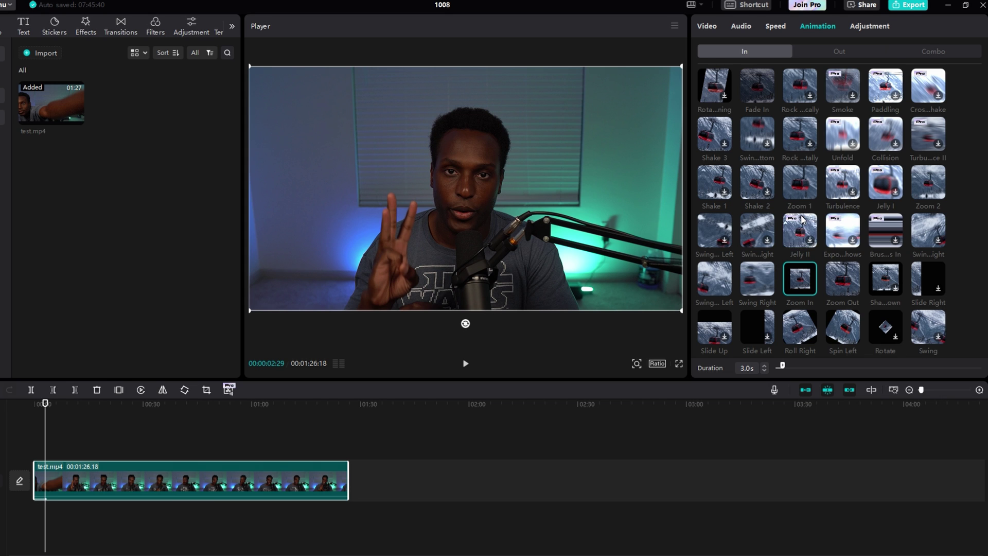
{"action": "scroll", "coordinate": [716, 100], "scroll_direction": "up", "scroll_amount": 2}
{"action": "left_click", "coordinate": [716, 101]}
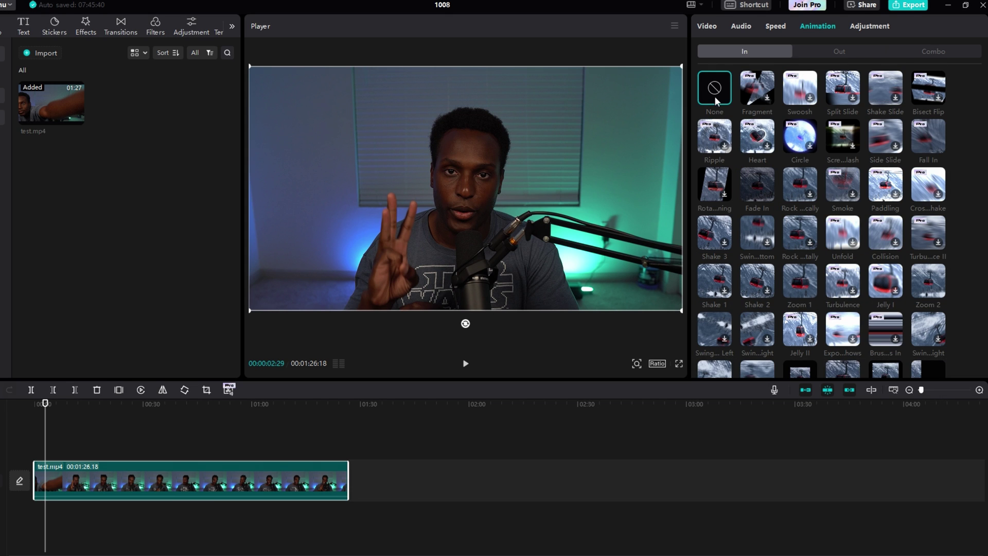
Try a 6.7s Zoom In exit animation on the clip, then remove it
{"action": "left_click", "coordinate": [824, 53]}
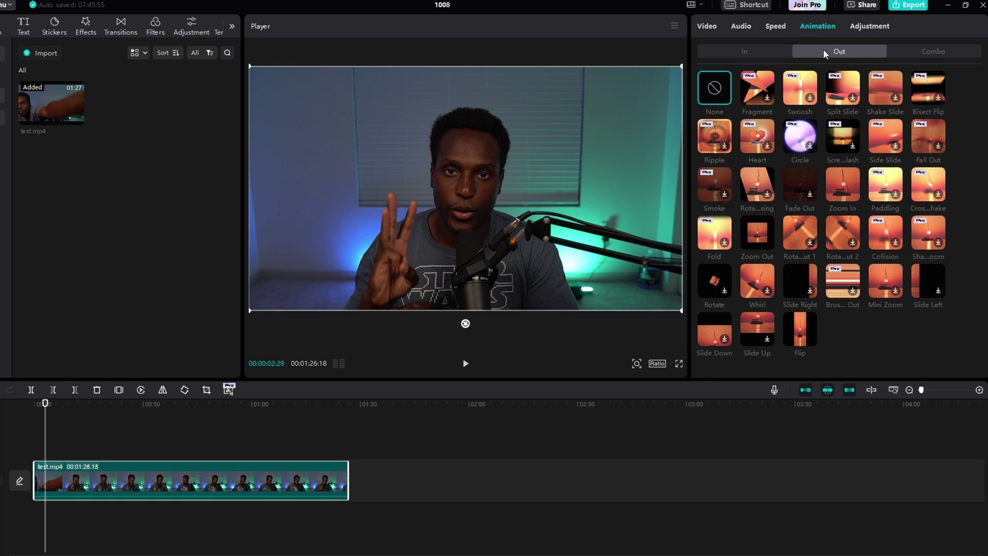
{"action": "left_click", "coordinate": [846, 190]}
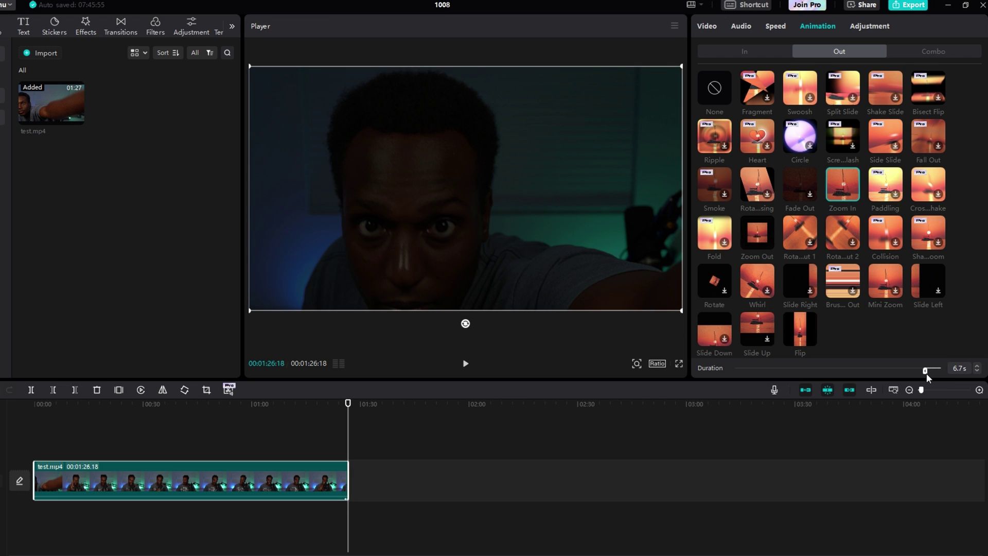
{"action": "left_click", "coordinate": [925, 371]}
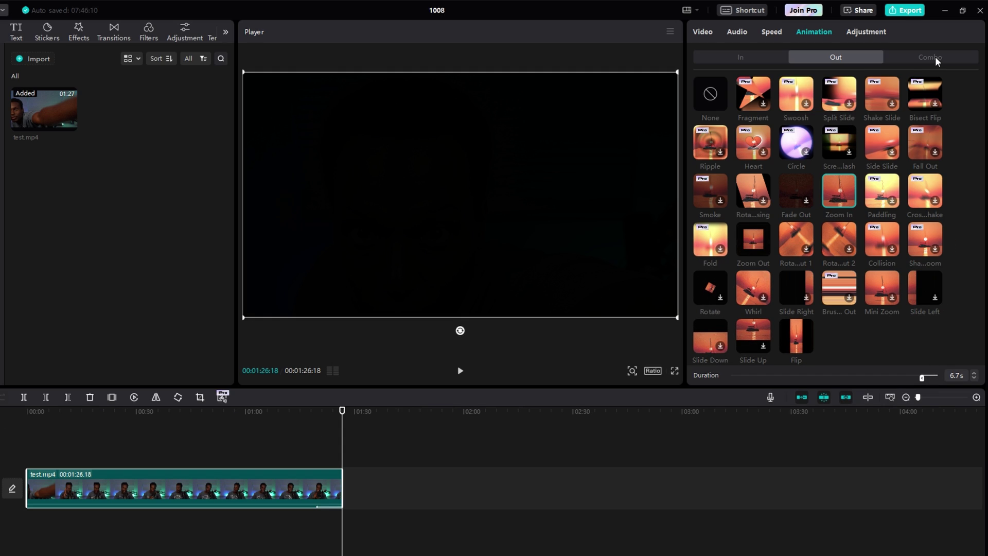
{"action": "left_click", "coordinate": [712, 93]}
Try the Zoom 2 combo animation trimmed to 2.6s, then set Combo back to None
{"action": "left_click", "coordinate": [959, 57]}
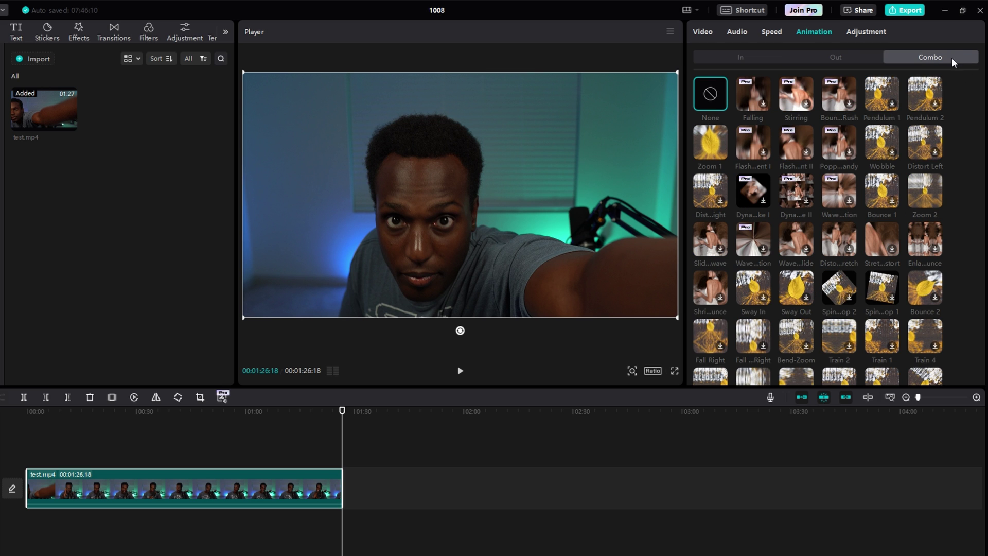
{"action": "left_click", "coordinate": [925, 201]}
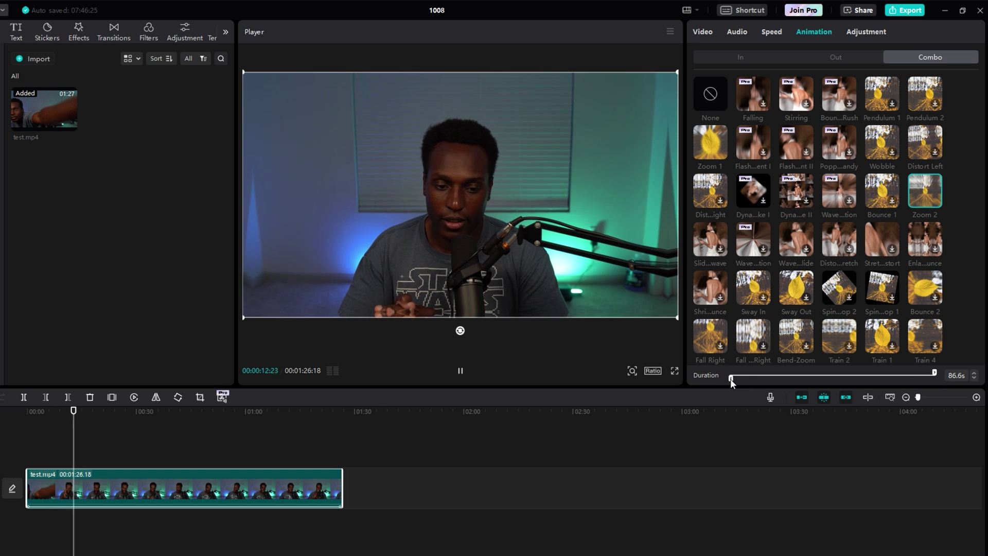
{"action": "left_click_drag", "start_coordinate": [730, 379], "coordinate": [835, 377]}
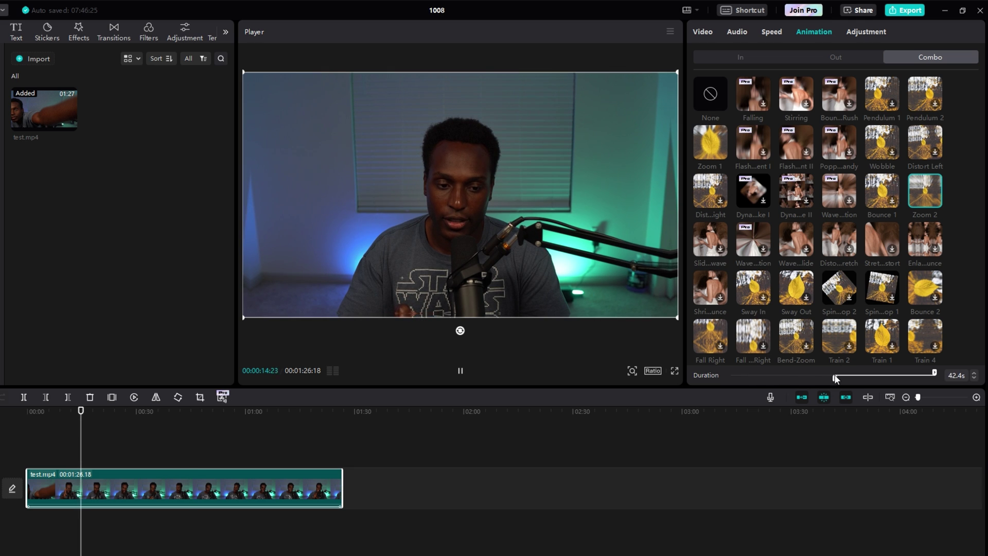
{"action": "left_click_drag", "start_coordinate": [933, 372], "coordinate": [842, 381]}
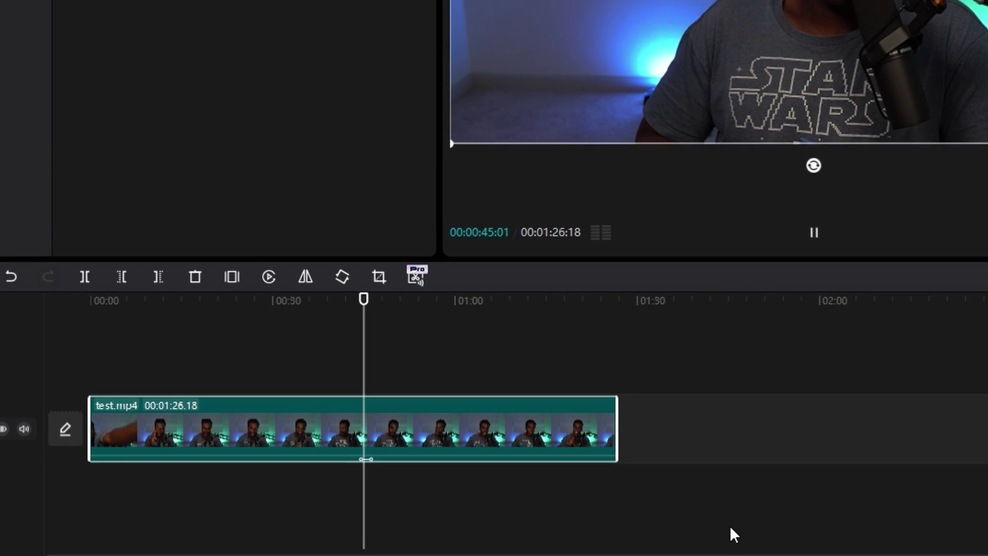
{"action": "key", "text": "space"}
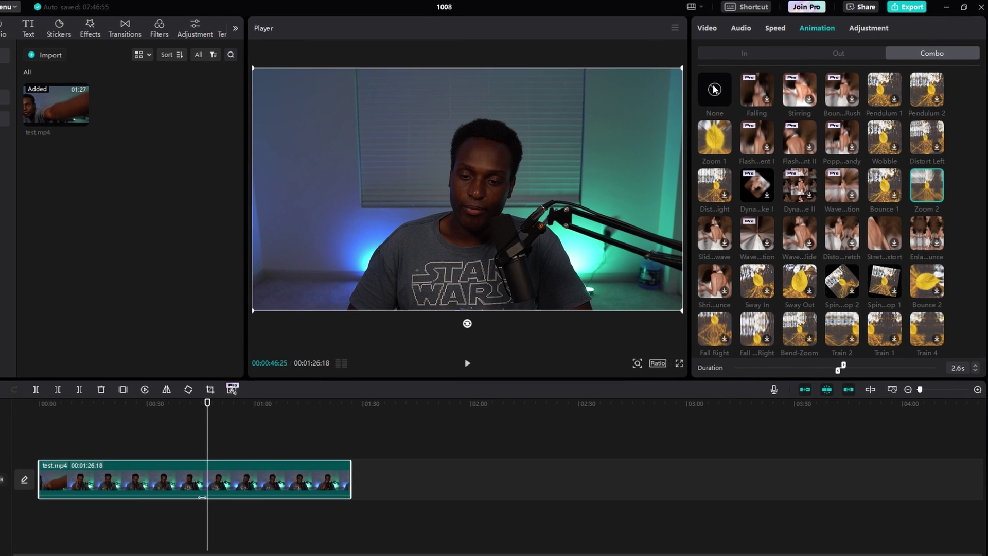
{"action": "left_click", "coordinate": [714, 90]}
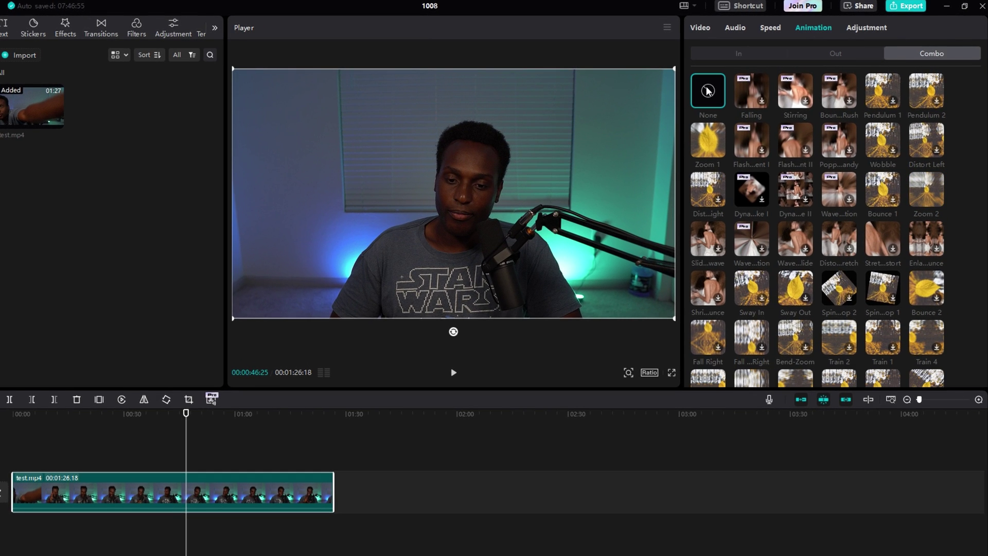
Split the clip at 00:31:14
{"action": "left_click", "coordinate": [756, 56]}
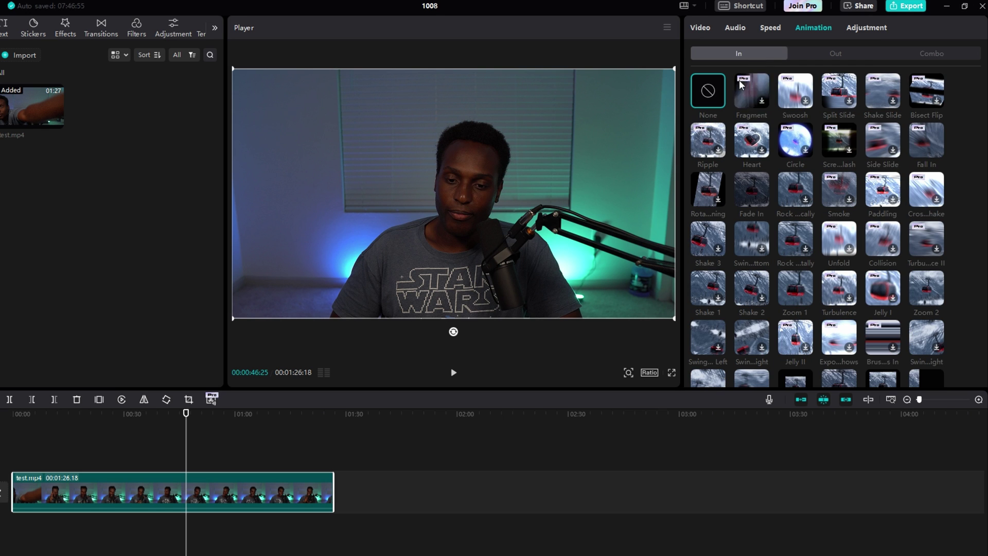
{"action": "scroll", "coordinate": [819, 356], "scroll_direction": "down", "scroll_amount": 2}
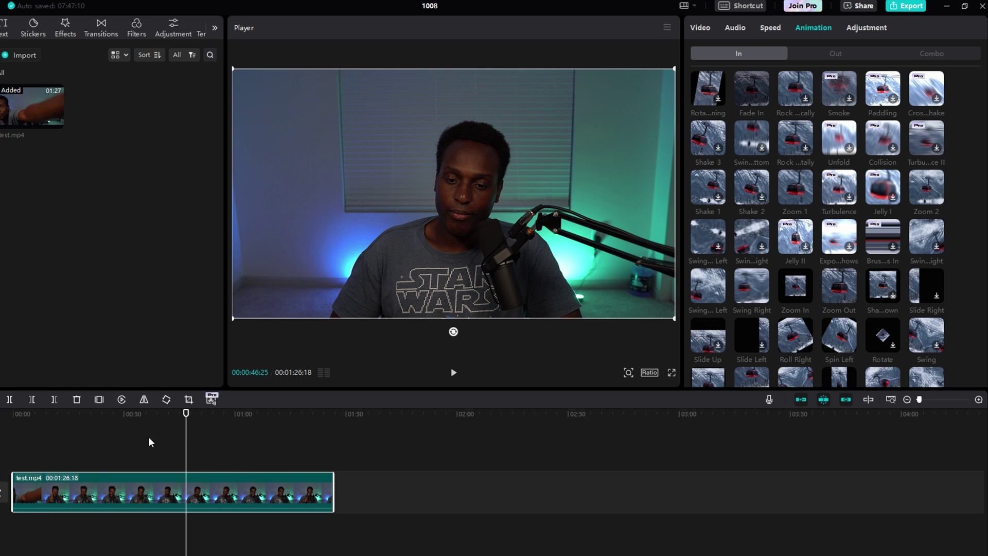
{"action": "left_click_drag", "start_coordinate": [185, 415], "coordinate": [129, 417]}
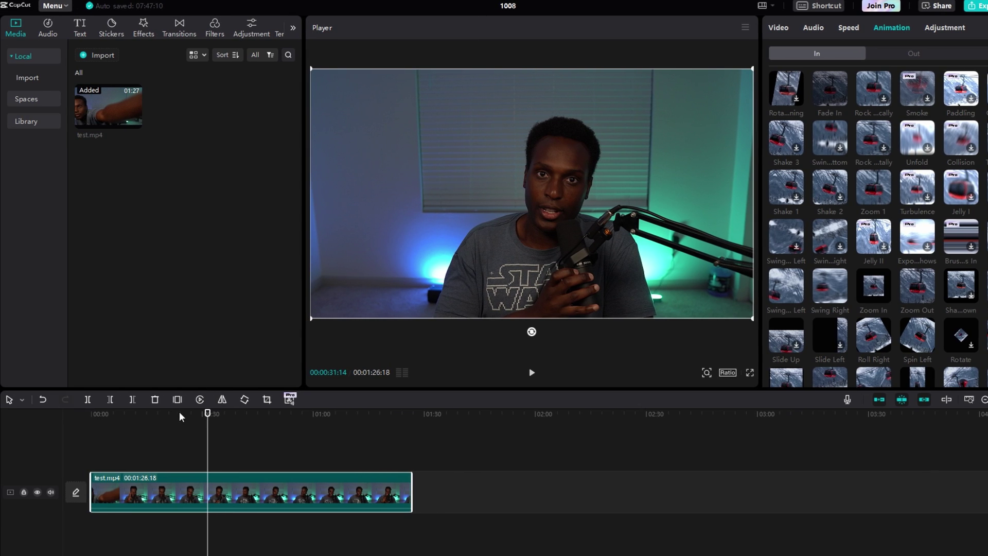
{"action": "left_click", "coordinate": [87, 400]}
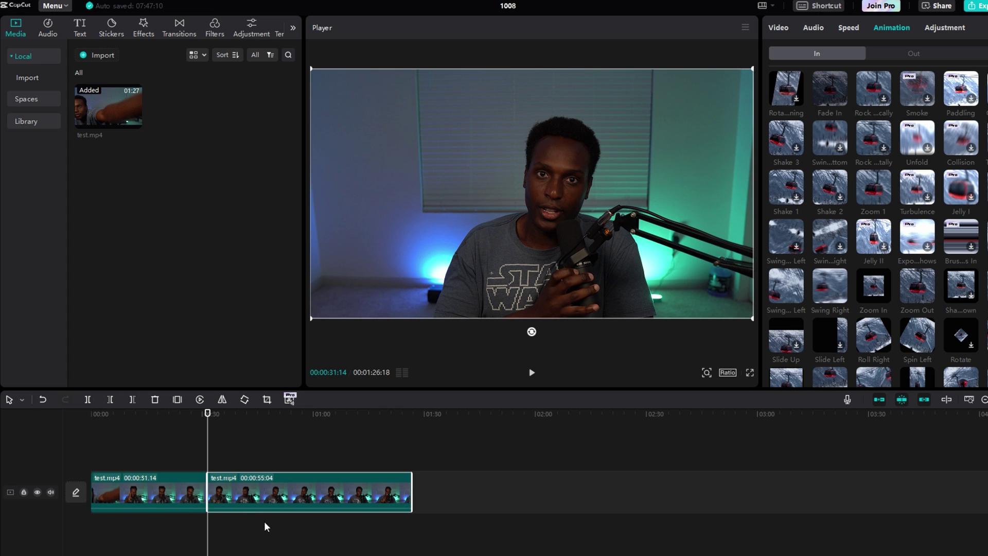
Try a 6.5s Zoom In entrance on the second piece, then undo it and the split
{"action": "left_click", "coordinate": [873, 286]}
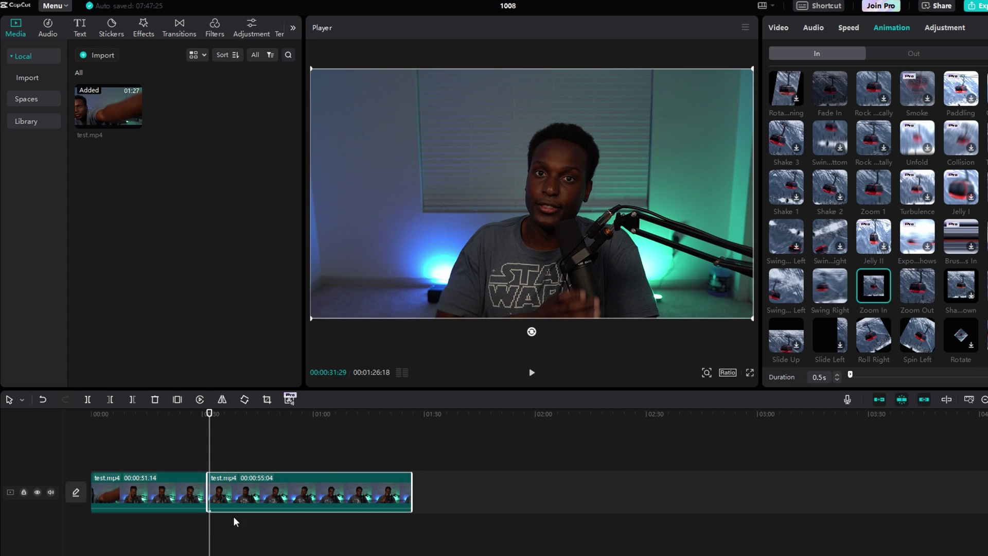
{"action": "left_click_drag", "start_coordinate": [868, 380], "coordinate": [873, 379]}
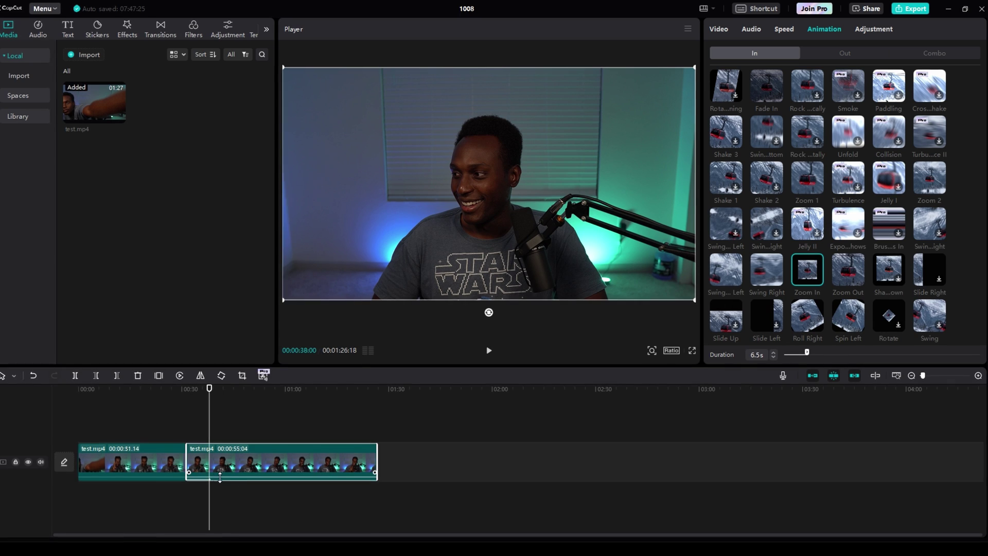
{"action": "left_click", "coordinate": [36, 376]}
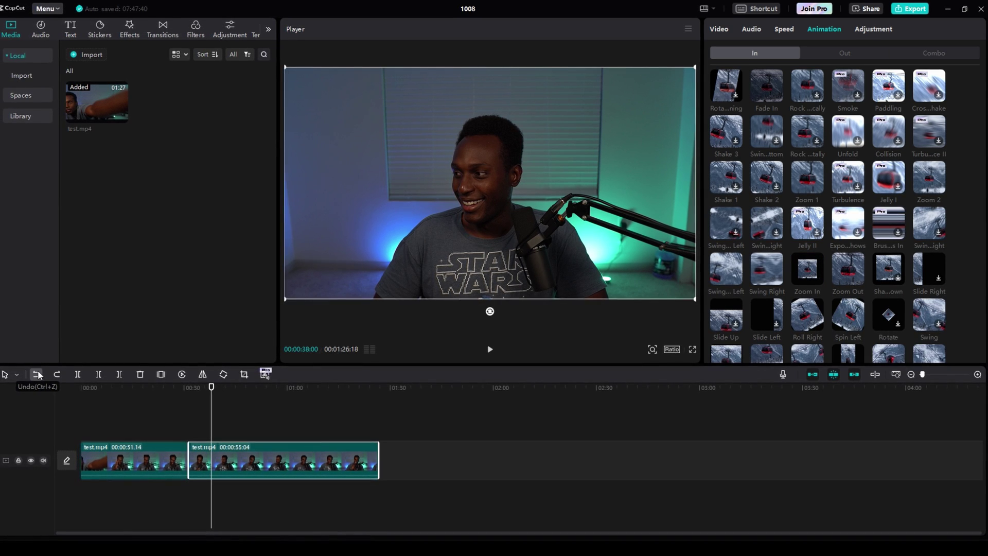
{"action": "left_click", "coordinate": [37, 375]}
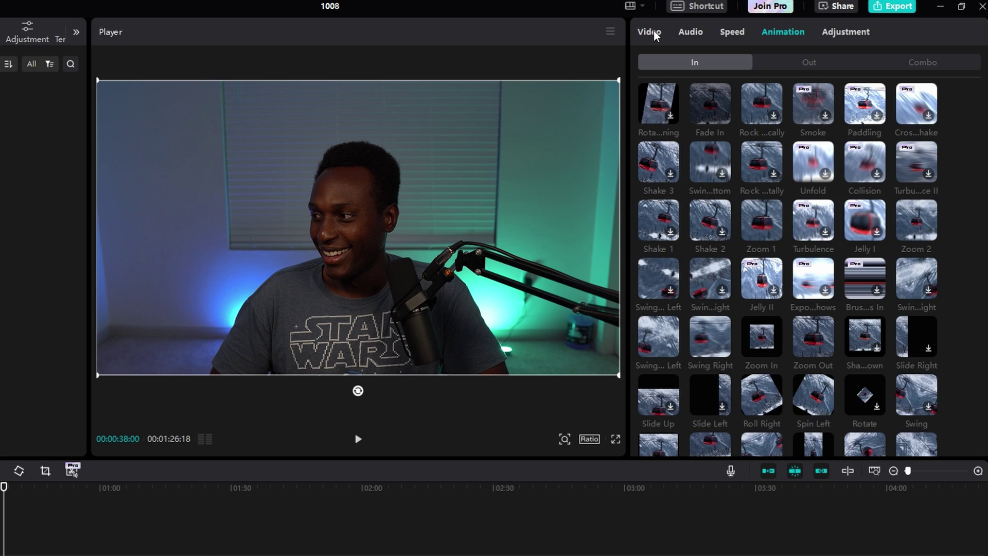
In the clip's Video settings, try a larger Scale, then reset it to 100%
{"action": "left_click", "coordinate": [653, 33]}
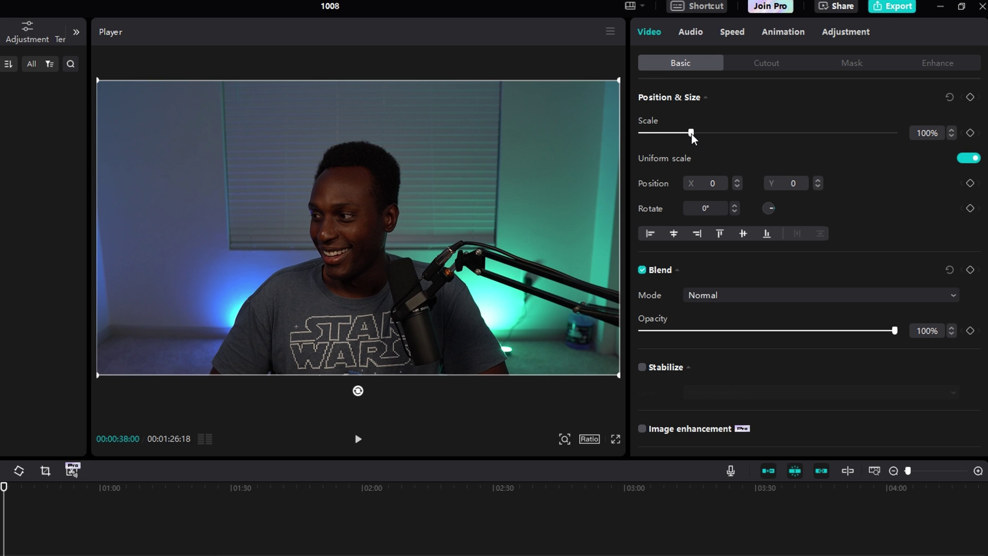
{"action": "left_click_drag", "start_coordinate": [691, 135], "coordinate": [712, 140]}
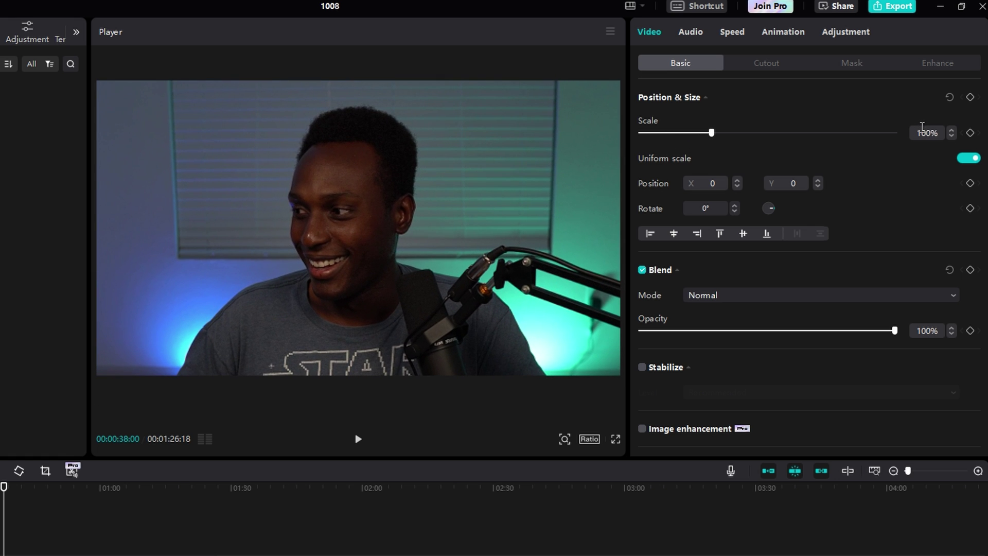
{"action": "key", "text": "Return"}
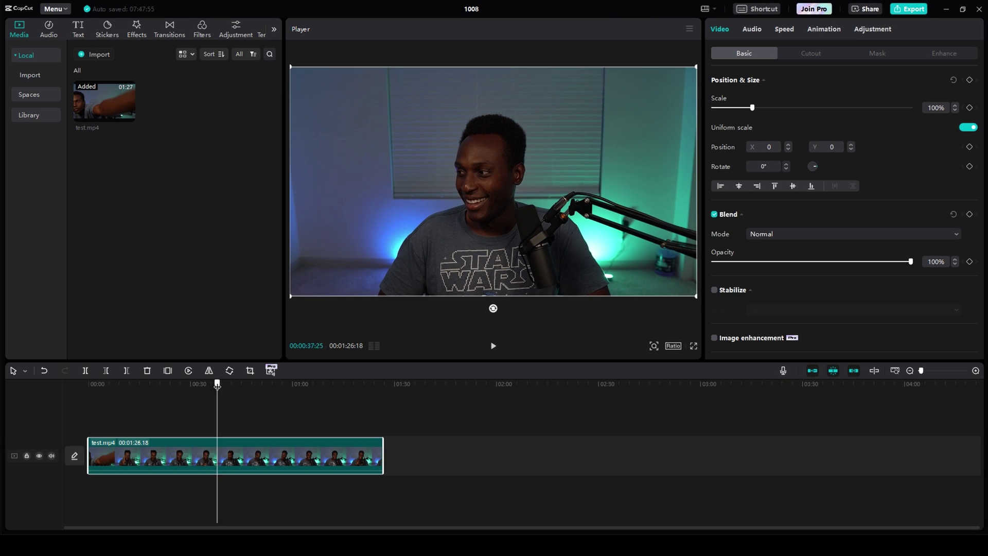
{"action": "left_click_drag", "start_coordinate": [4, 524], "coordinate": [181, 397]}
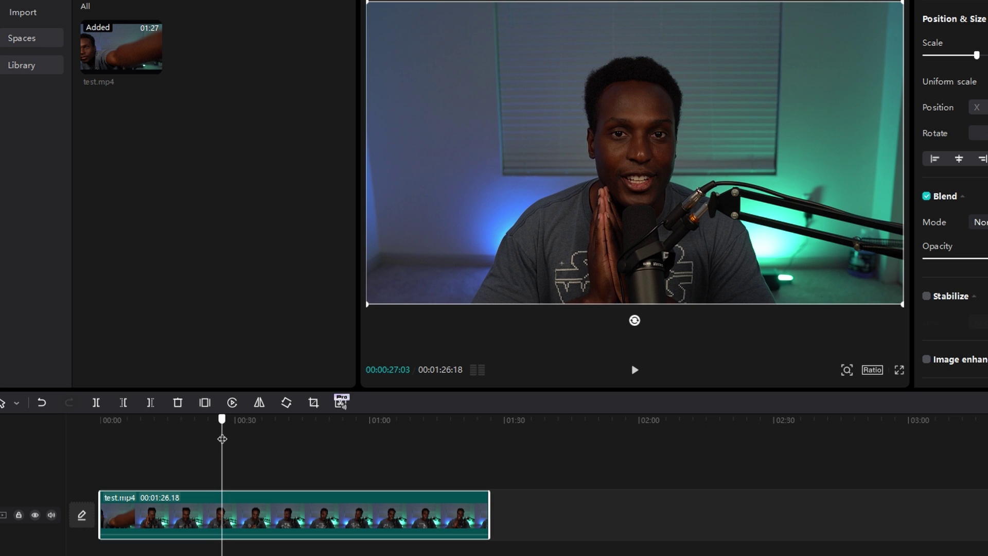
Split the clip at 00:27 and 00:29 and select the short middle piece
{"action": "left_click", "coordinate": [96, 402]}
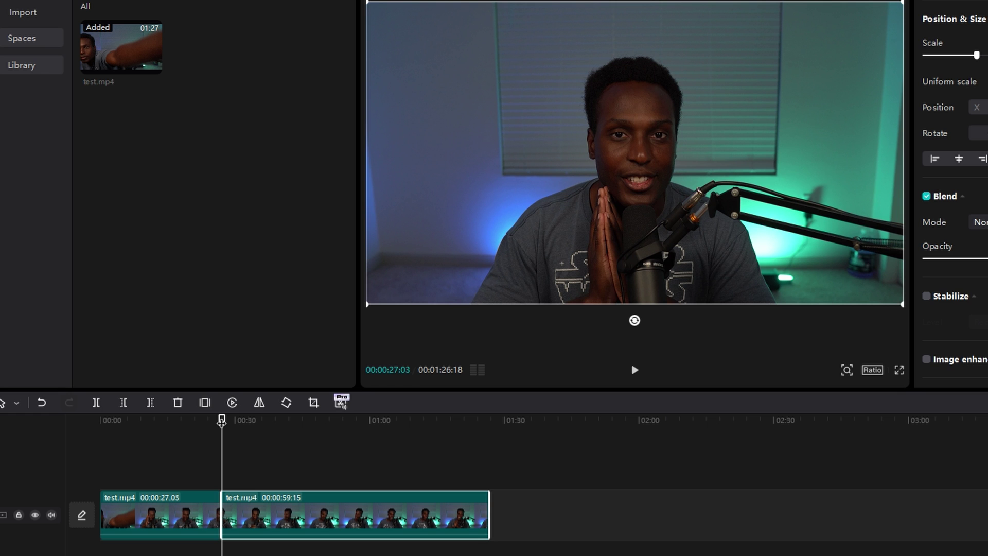
{"action": "left_click_drag", "start_coordinate": [222, 422], "coordinate": [234, 423]}
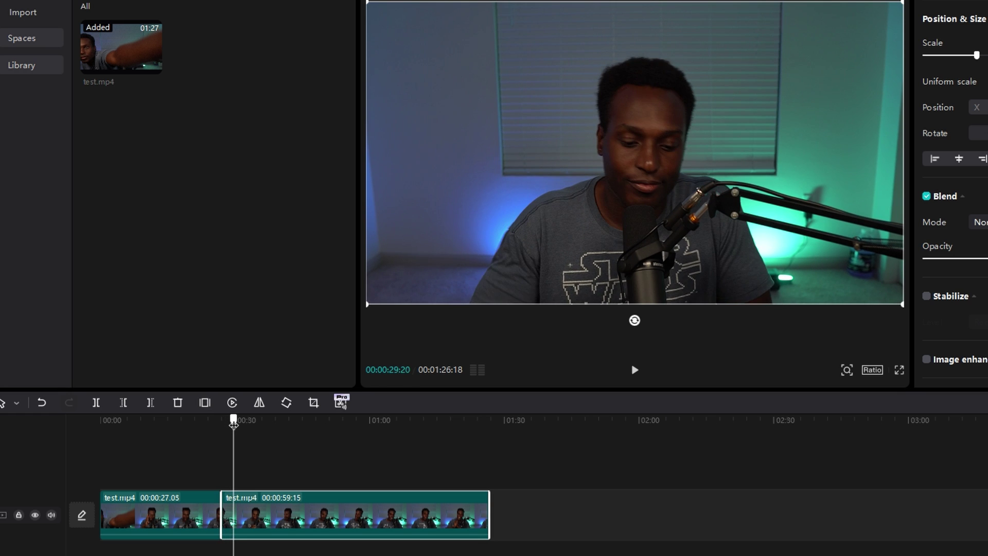
{"action": "left_click", "coordinate": [96, 402]}
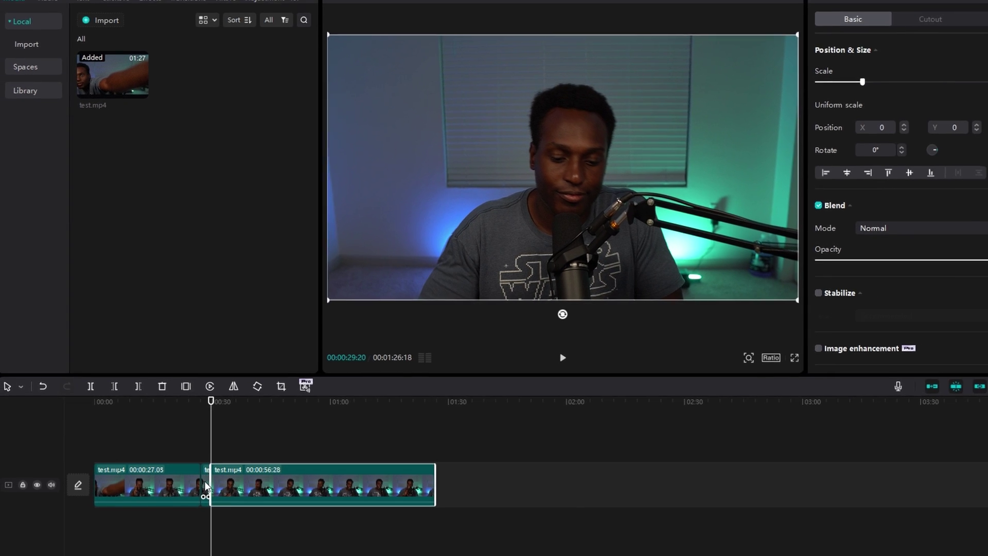
{"action": "left_click", "coordinate": [204, 484]}
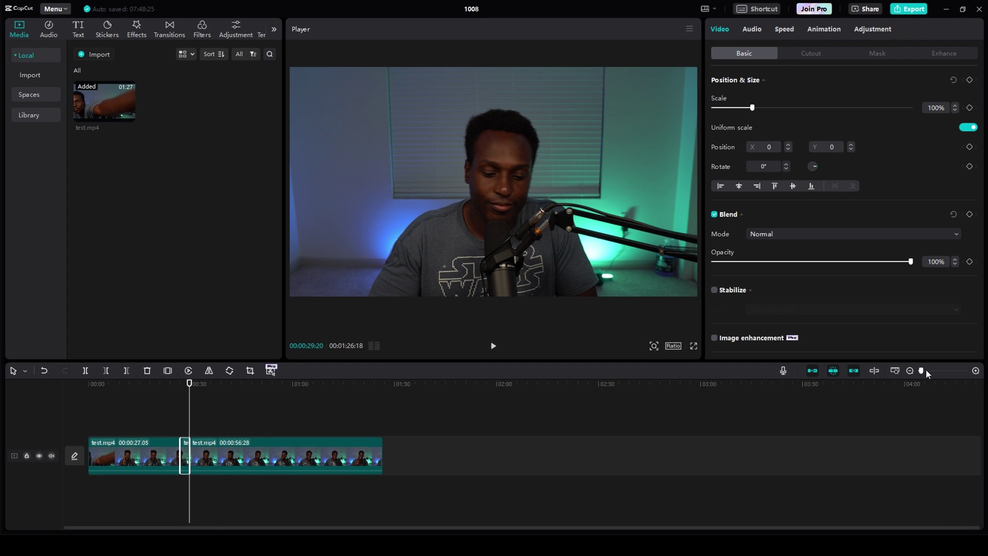
Zoom into the timeline and play back the short piece enlarged to 134%
{"action": "left_click", "coordinate": [926, 370]}
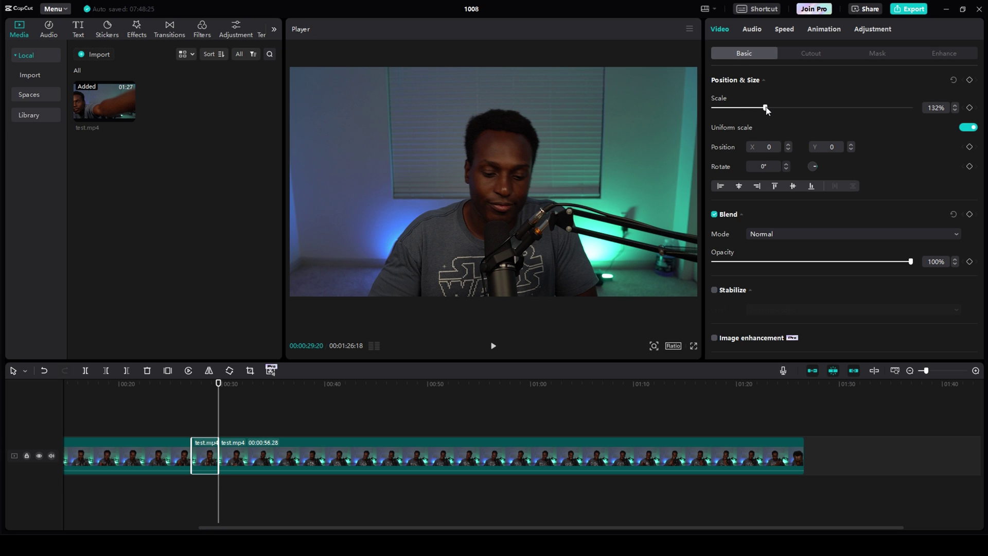
{"action": "left_click_drag", "start_coordinate": [220, 385], "coordinate": [170, 390]}
{"action": "left_click", "coordinate": [494, 347]}
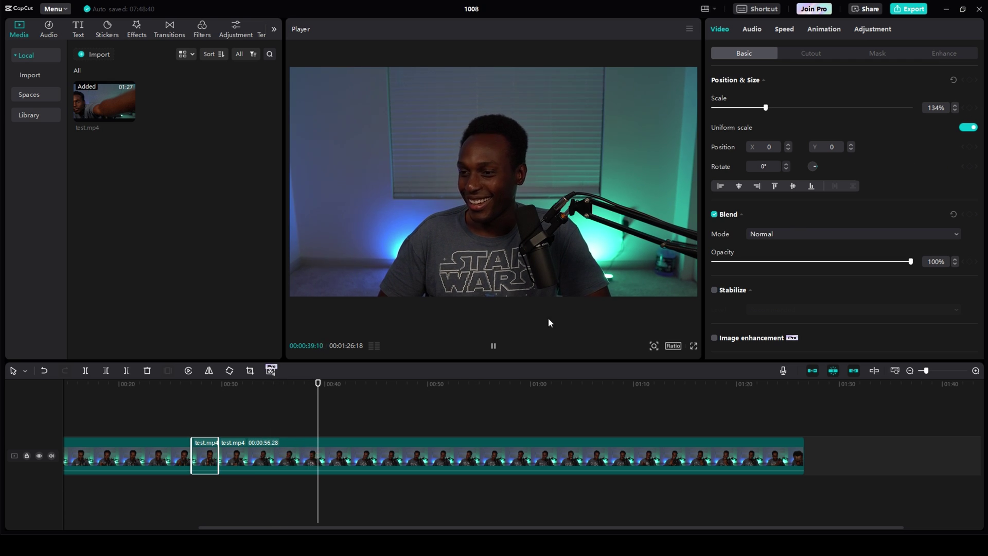
{"action": "left_click", "coordinate": [493, 346]}
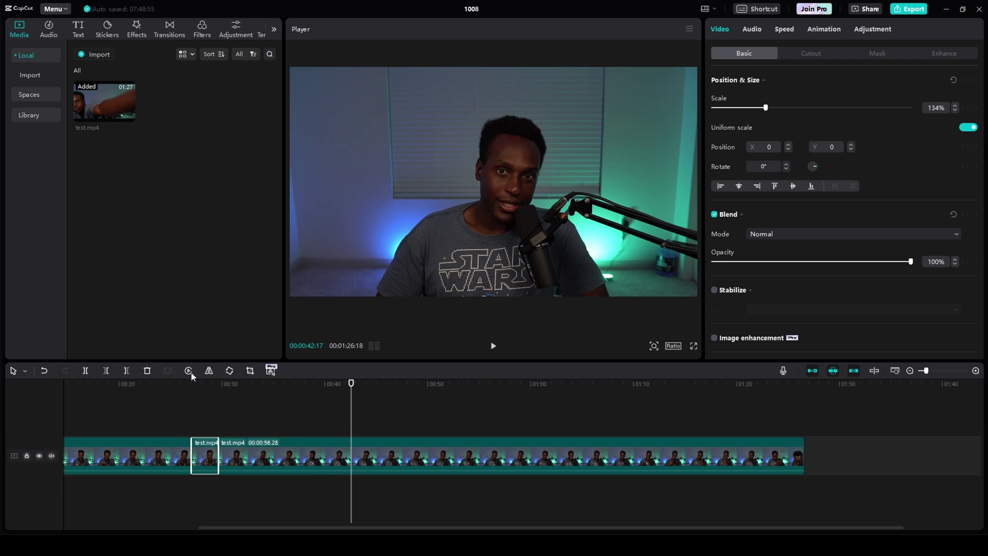
Undo the enlargement and splits, then set the playhead to about 00:18
{"action": "left_click", "coordinate": [45, 371]}
{"action": "left_click", "coordinate": [45, 371]}
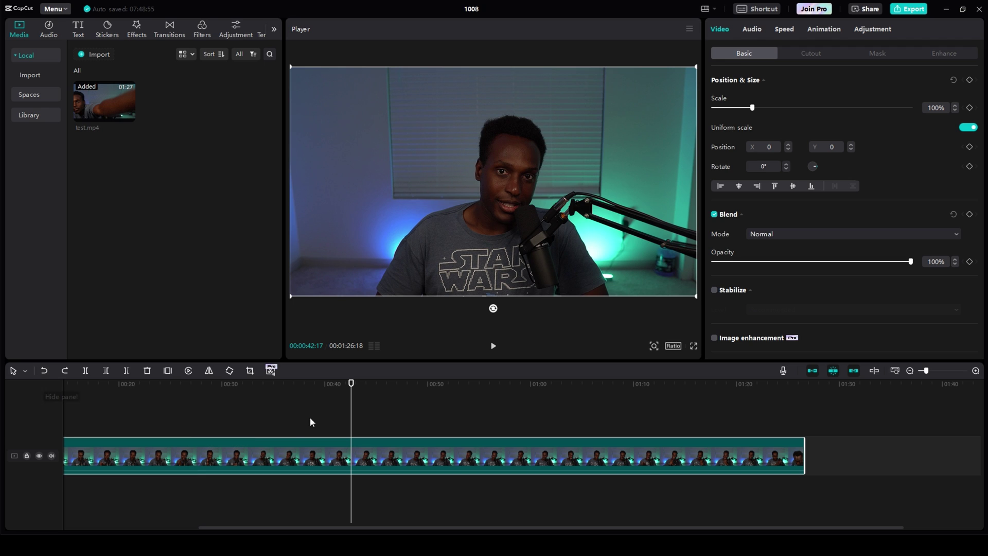
{"action": "left_click_drag", "start_coordinate": [926, 371], "coordinate": [924, 371]}
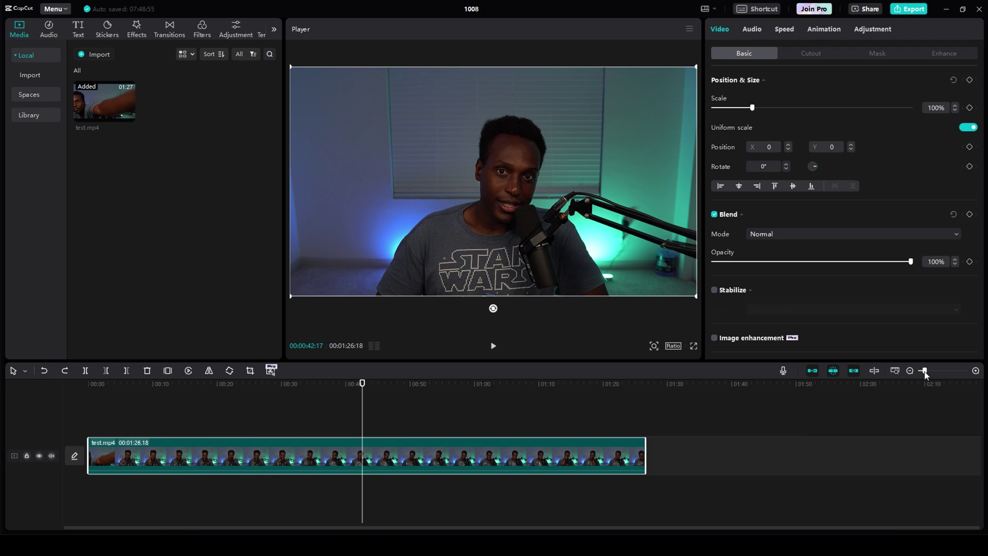
{"action": "left_click_drag", "start_coordinate": [163, 393], "coordinate": [243, 392]}
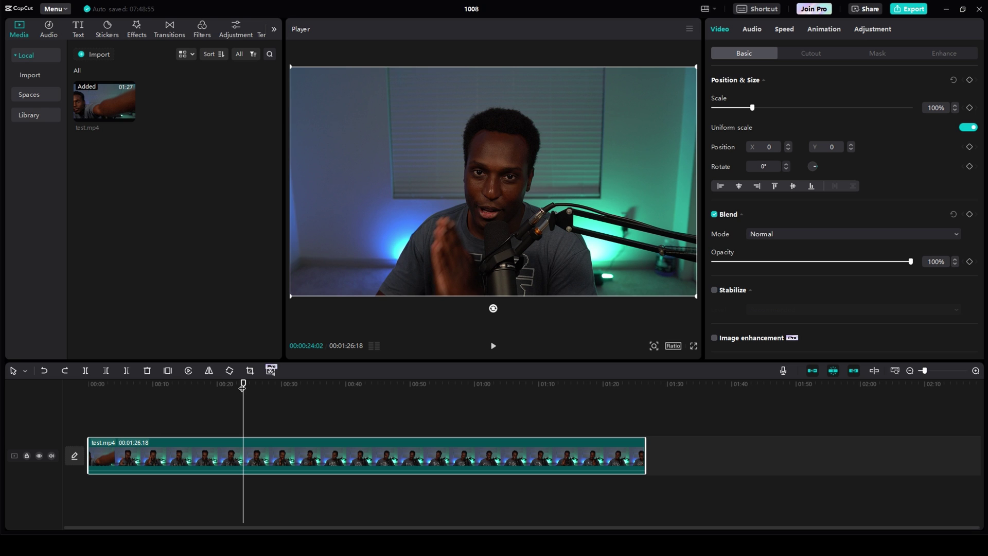
{"action": "left_click_drag", "start_coordinate": [244, 387], "coordinate": [209, 408]}
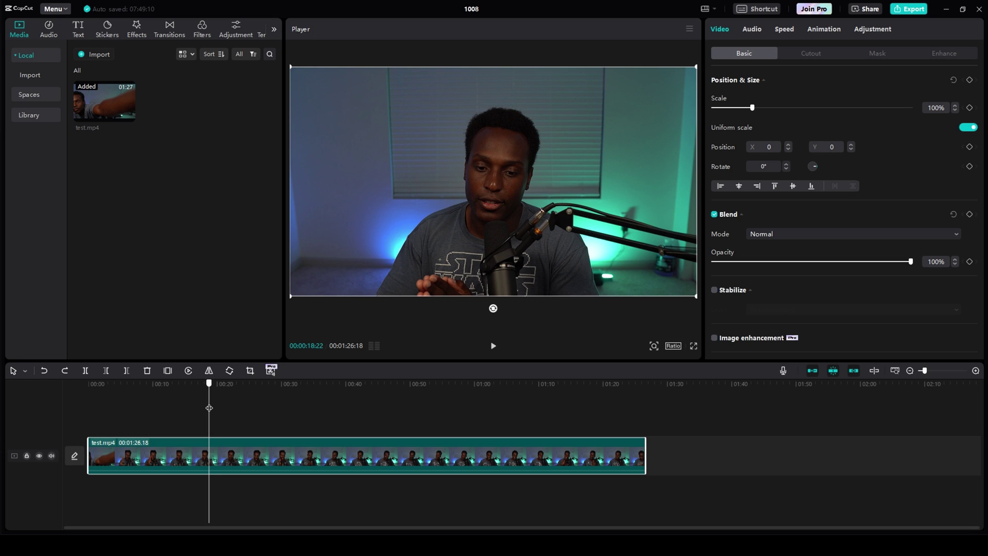
{"action": "left_click_drag", "start_coordinate": [209, 408], "coordinate": [208, 408]}
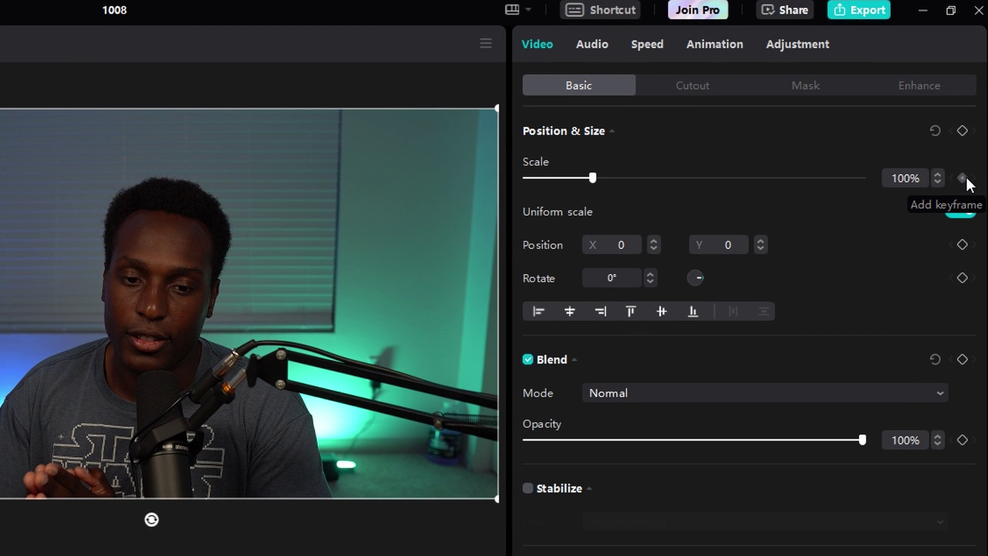
Add Scale keyframes of 100% at 00:18 and 60% at 00:22
{"action": "left_click", "coordinate": [963, 179]}
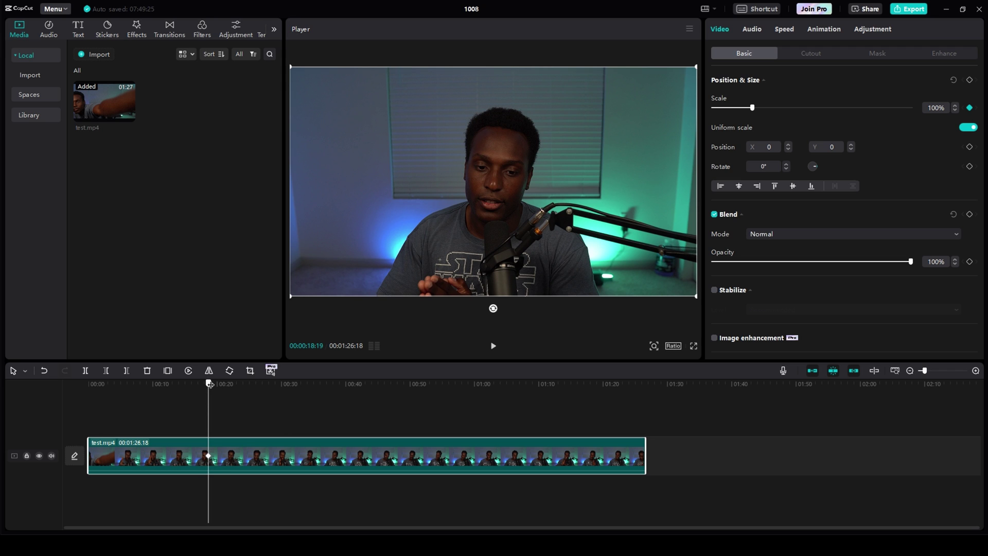
{"action": "left_click_drag", "start_coordinate": [209, 383], "coordinate": [236, 386]}
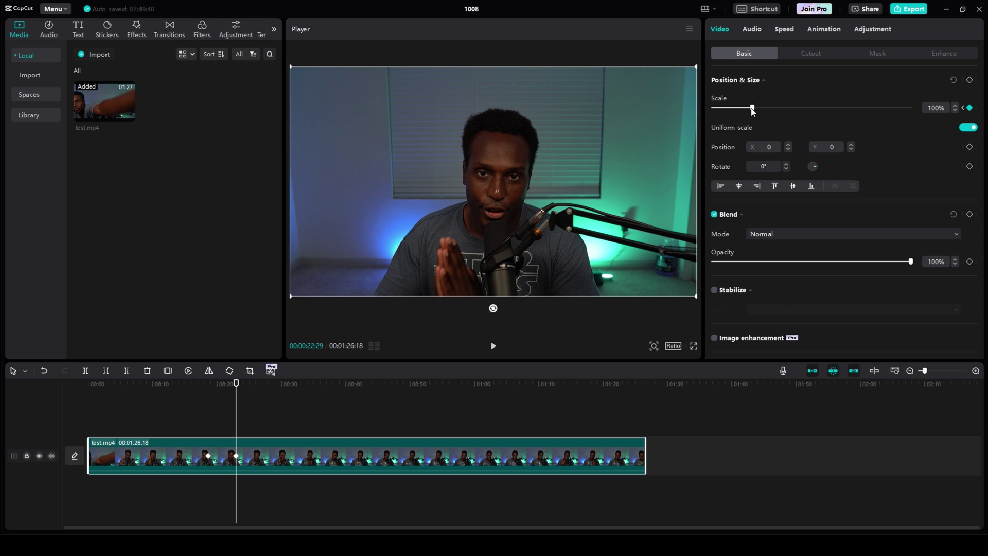
{"action": "left_click_drag", "start_coordinate": [753, 110], "coordinate": [737, 113]}
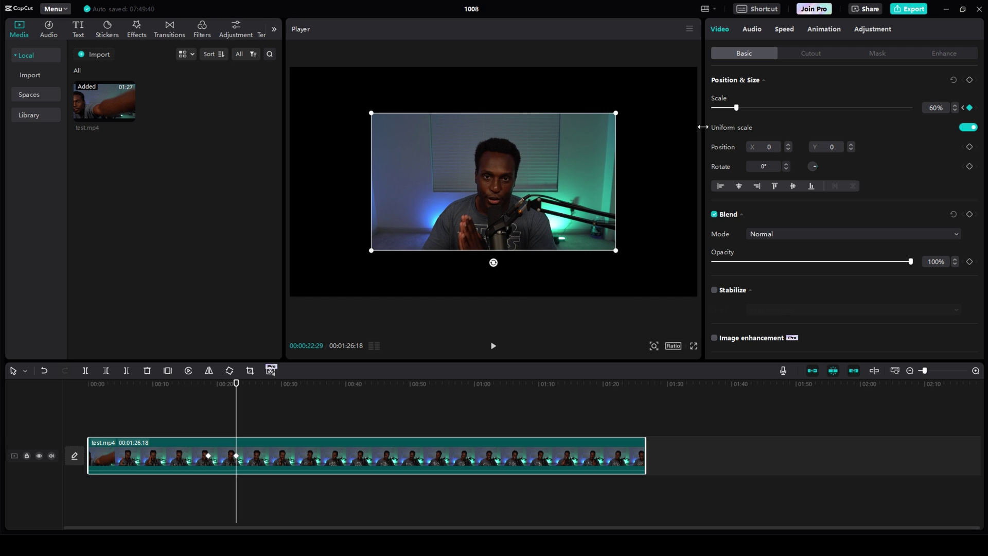
{"action": "left_click", "coordinate": [202, 384]}
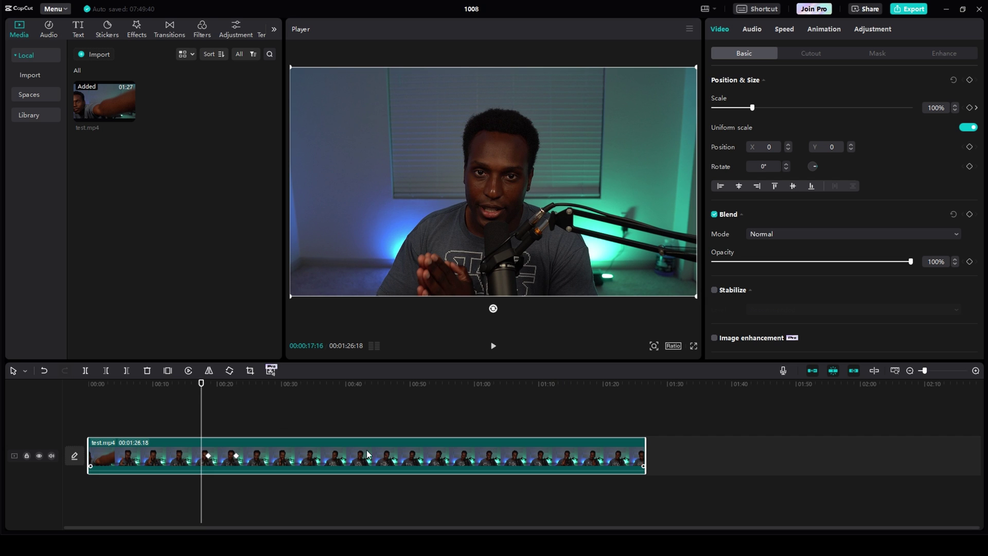
Preview the zoom-out, add a third Scale keyframe at 100%, then return to 00:18
{"action": "left_click", "coordinate": [494, 348]}
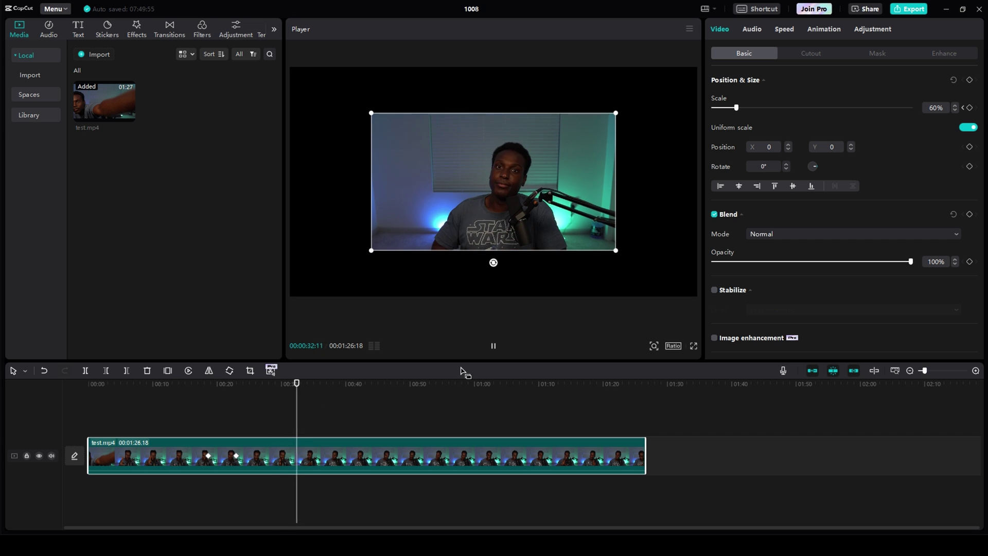
{"action": "left_click", "coordinate": [494, 348]}
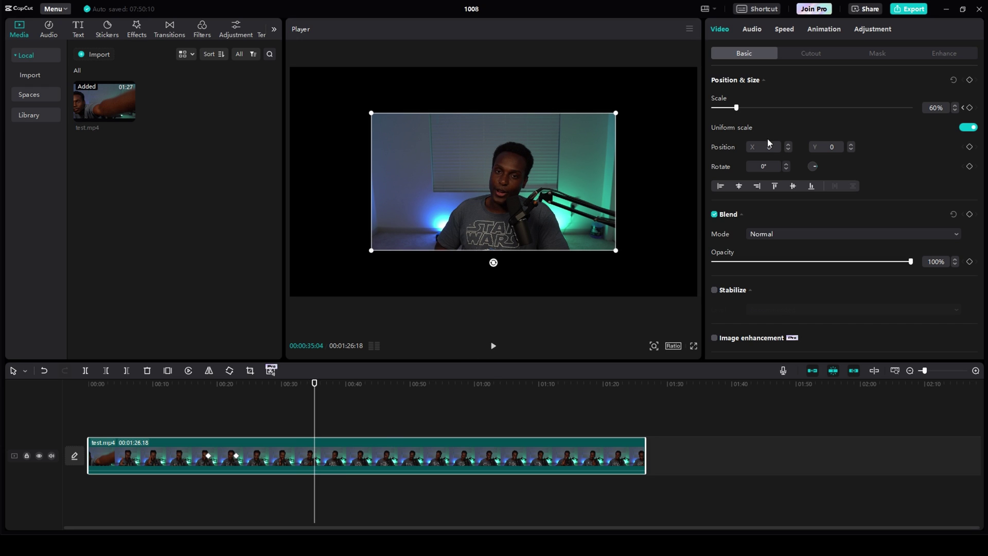
{"action": "left_click_drag", "start_coordinate": [736, 108], "coordinate": [752, 115]}
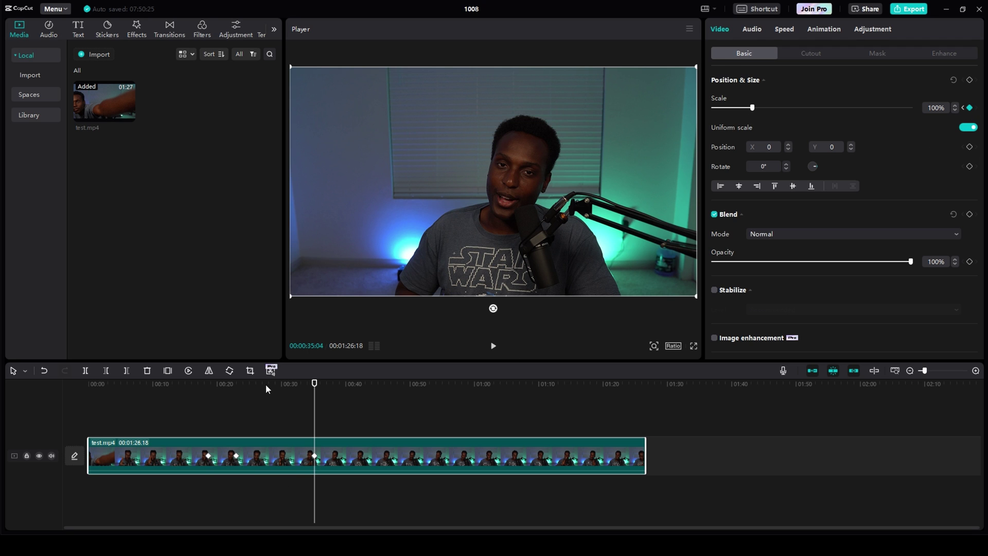
{"action": "left_click_drag", "start_coordinate": [265, 383], "coordinate": [211, 393]}
Play back the clip to preview the 60% zoom-out and the return to 100% around 00:30
{"action": "left_click", "coordinate": [494, 345]}
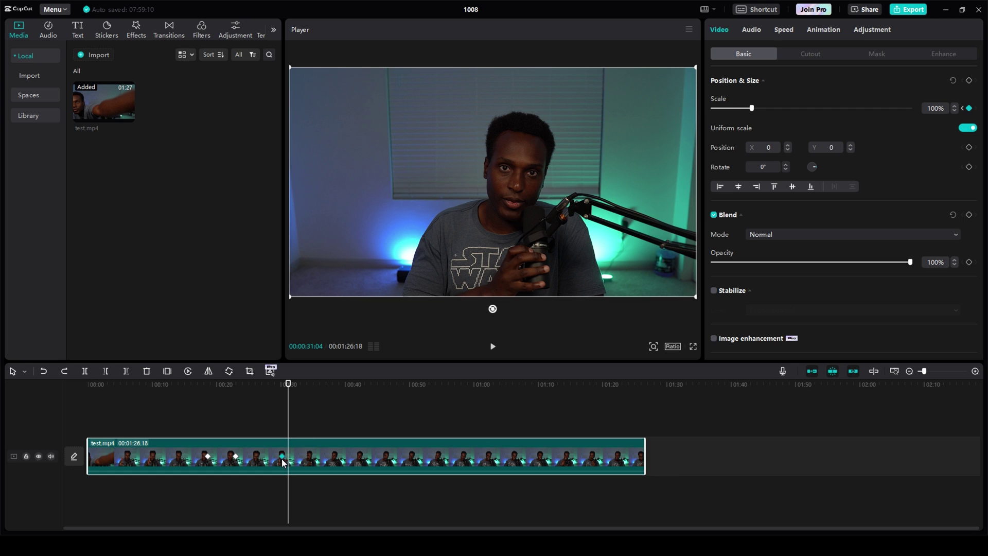
Drag the third Scale keyframe (the return to 100%) later along the clip to about 00:57
{"action": "mouse_move", "coordinate": [270, 458]}
{"action": "left_mouse_down"}
{"action": "mouse_move", "coordinate": [286, 460]}
{"action": "mouse_move", "coordinate": [274, 459]}
{"action": "left_mouse_up"}
{"action": "left_click_drag", "start_coordinate": [248, 458], "coordinate": [462, 459]}
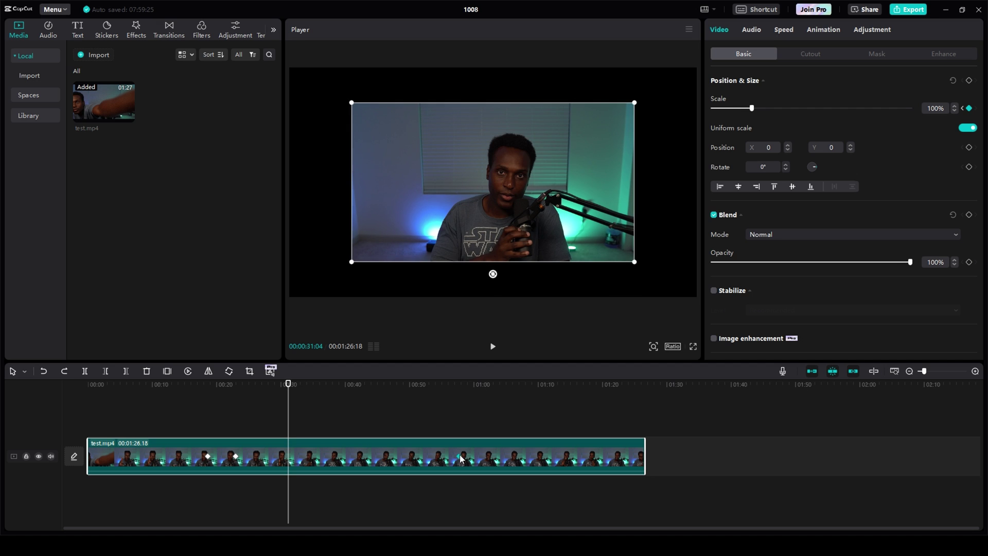
{"action": "key", "text": "space"}
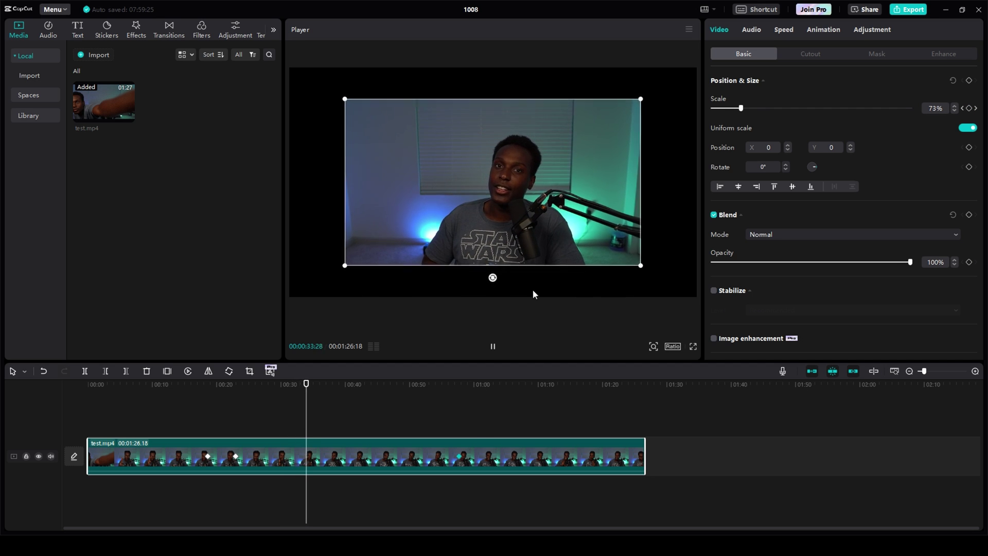
{"action": "key", "text": "space"}
Play from about 00:18 to preview the slower return to full size
{"action": "left_click", "coordinate": [460, 458]}
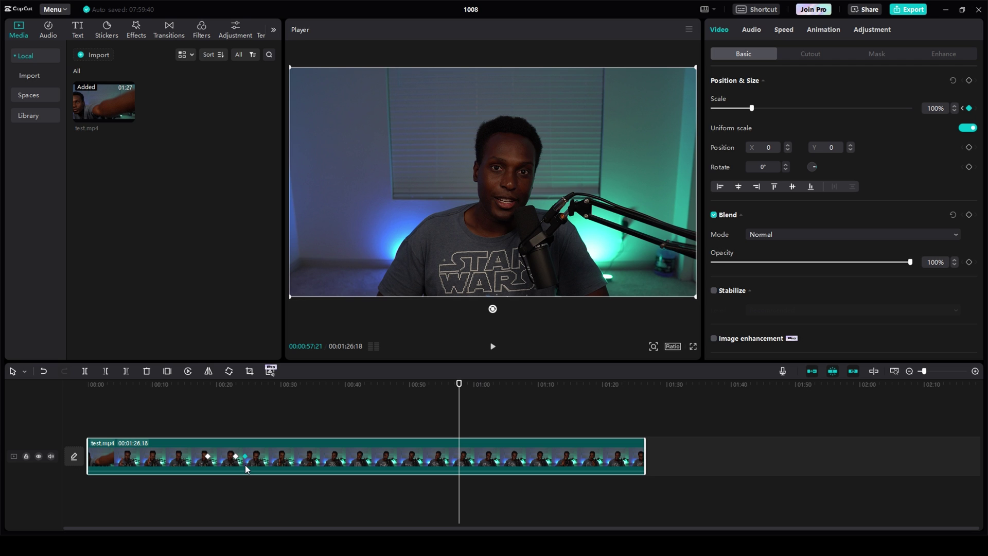
{"action": "left_click", "coordinate": [177, 397]}
{"action": "left_click", "coordinate": [203, 401]}
{"action": "key", "text": "space"}
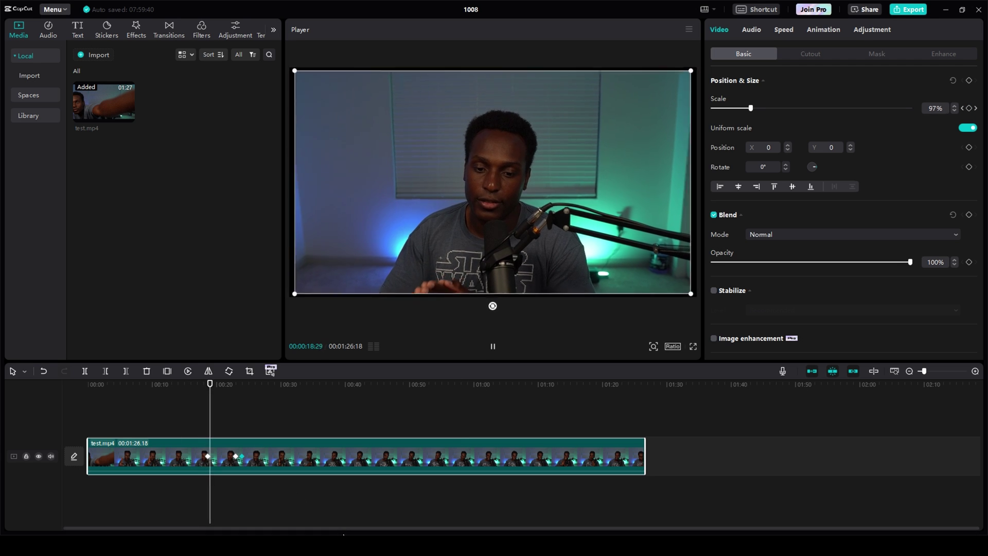